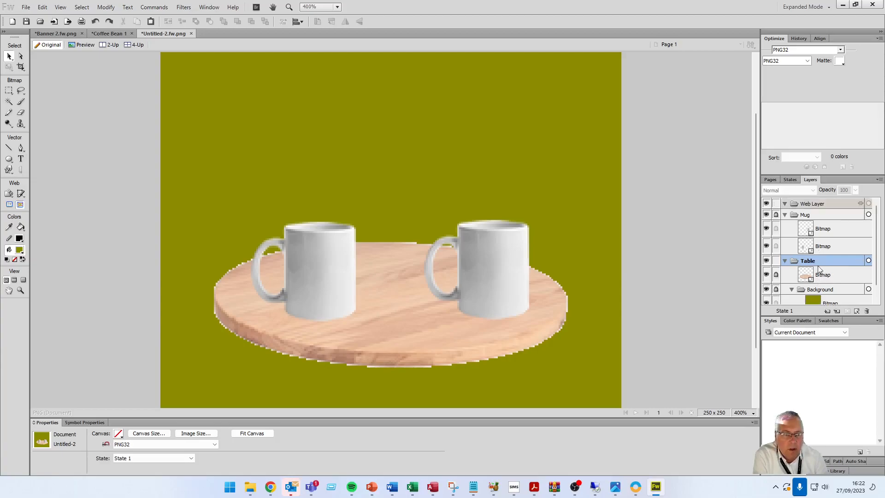
Create a new layer named Text and move it above the Mug layer
{"action": "right_click", "coordinate": [809, 216]}
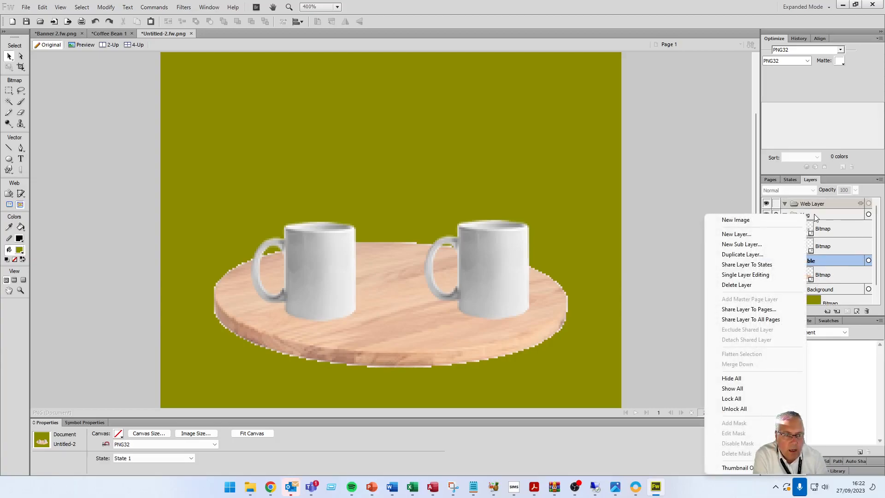
{"action": "left_click", "coordinate": [815, 216]}
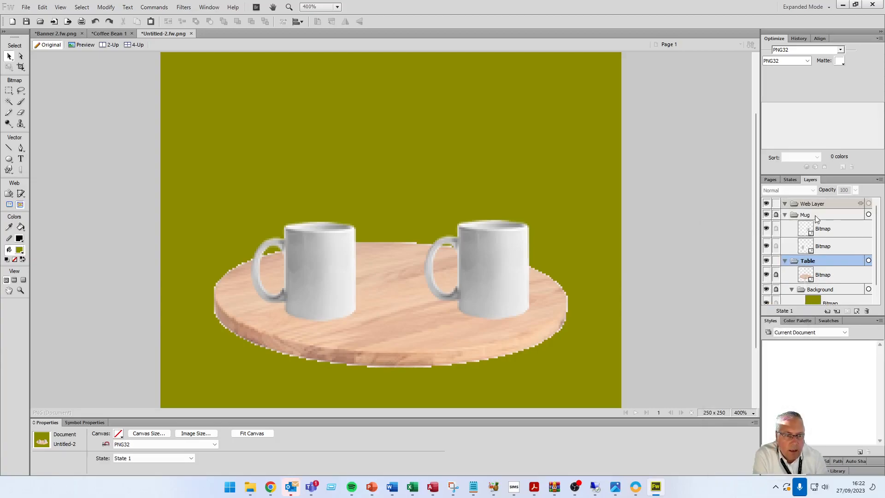
{"action": "right_click", "coordinate": [815, 215]}
{"action": "left_click", "coordinate": [795, 230]}
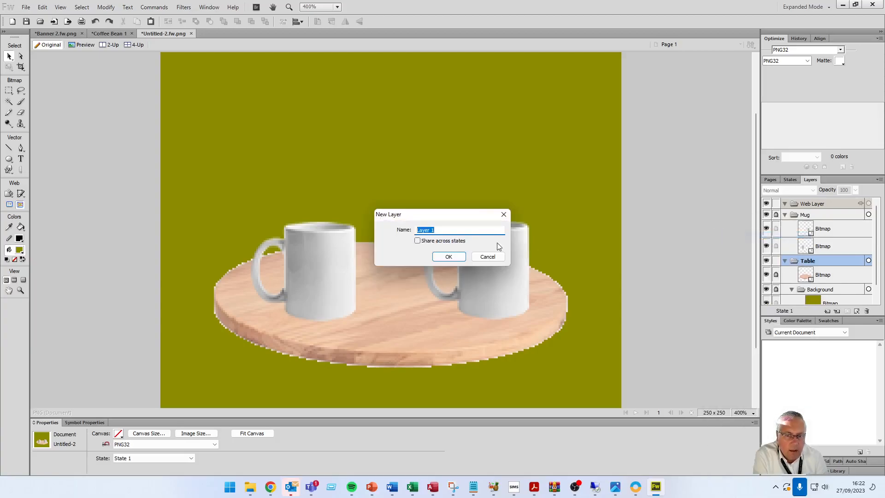
{"action": "type", "text": "Text"}
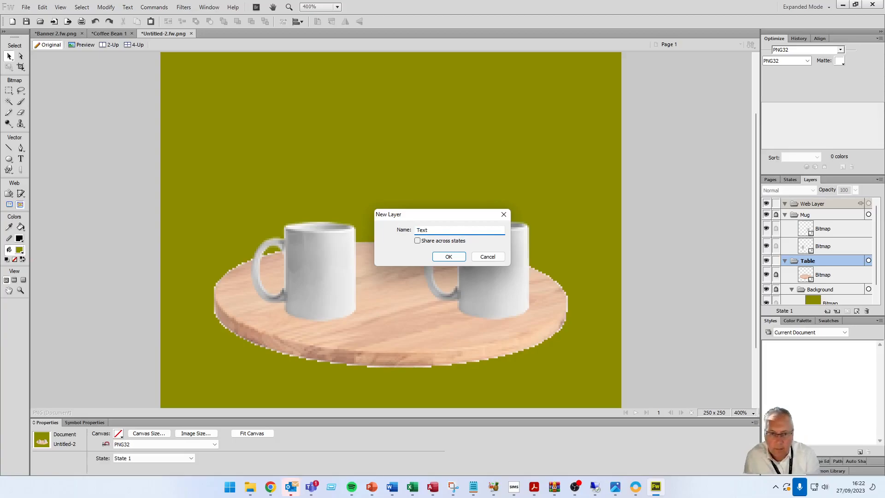
{"action": "key", "text": "Return"}
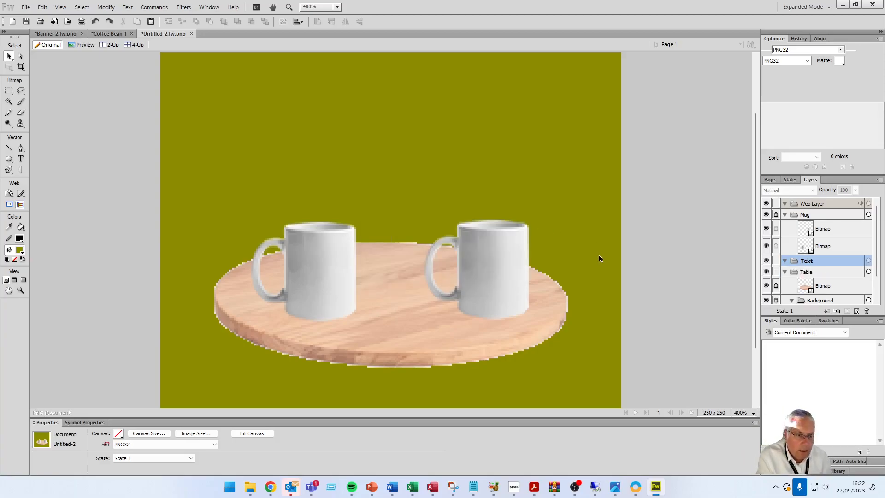
{"action": "left_click_drag", "start_coordinate": [821, 261], "coordinate": [819, 213]}
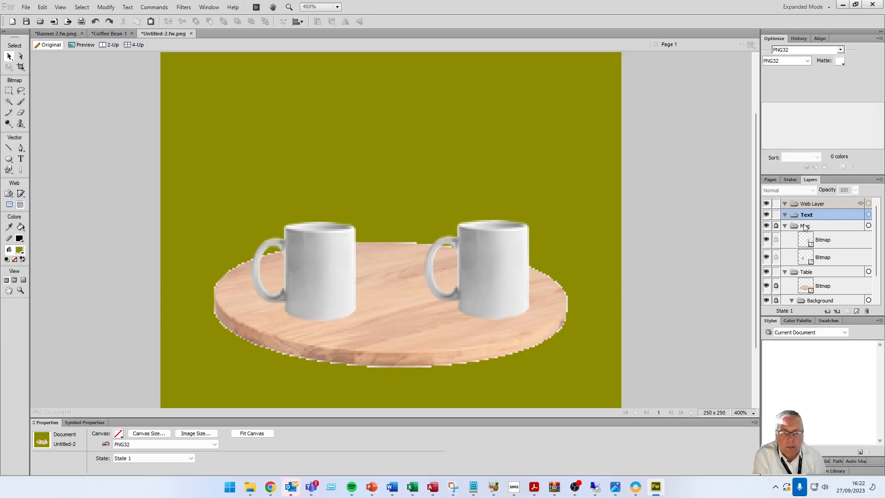
Add the text "Test Text" on the Text layer and centre it roughly across the upper part of the canvas
{"action": "left_click", "coordinate": [21, 160]}
{"action": "scroll", "coordinate": [201, 101], "scroll_direction": "up", "scroll_amount": 3}
{"action": "left_click", "coordinate": [200, 101]}
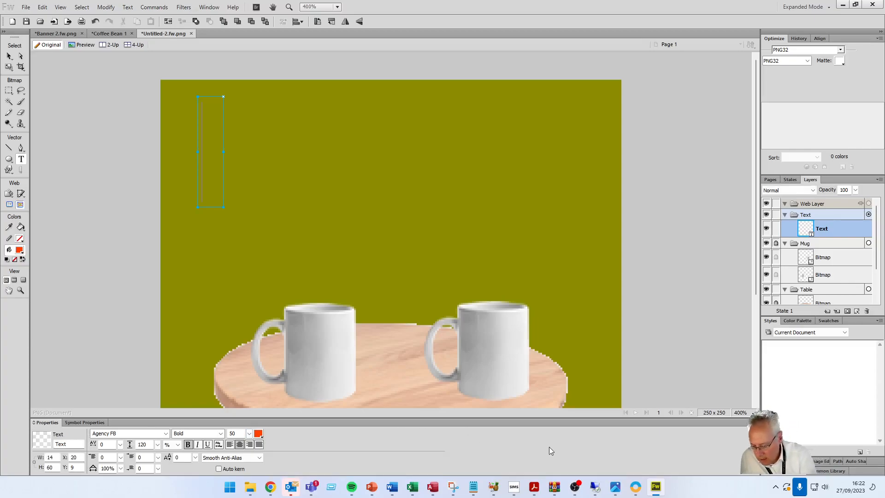
{"action": "type", "text": "Test T"}
{"action": "type", "text": "ext"}
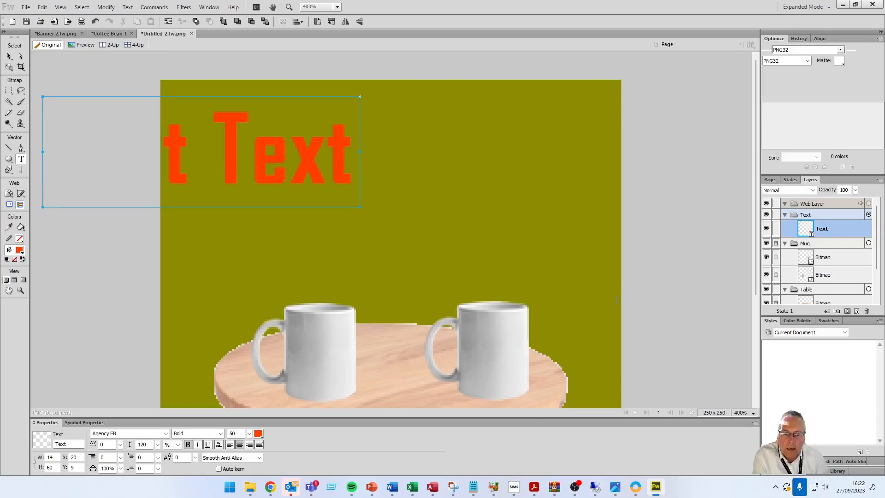
{"action": "key", "text": "Escape"}
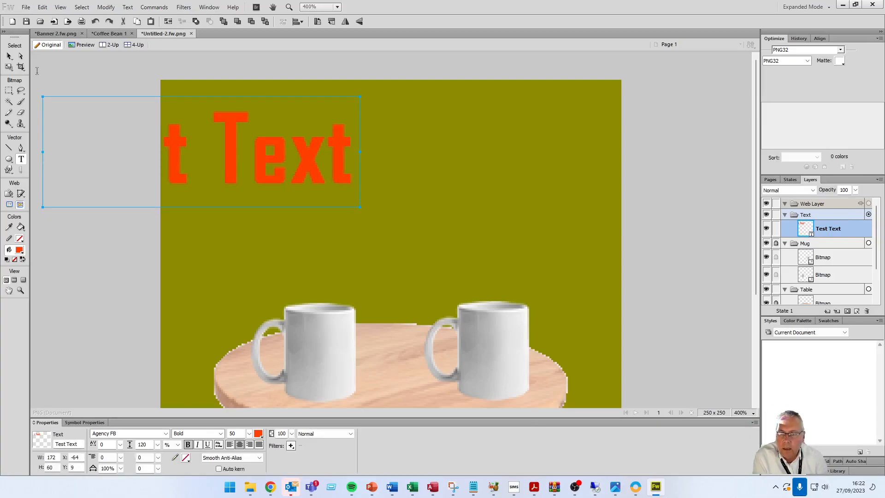
{"action": "left_click", "coordinate": [9, 56]}
{"action": "left_click_drag", "start_coordinate": [197, 125], "coordinate": [376, 122]}
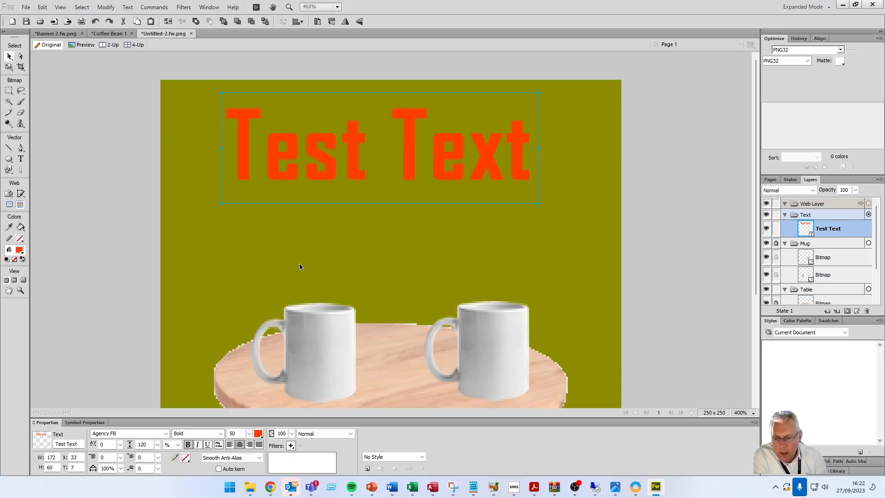
Try the Blackadder ITC font on the "Test Text" heading, and set its font to Cambria
{"action": "left_click", "coordinate": [166, 434]}
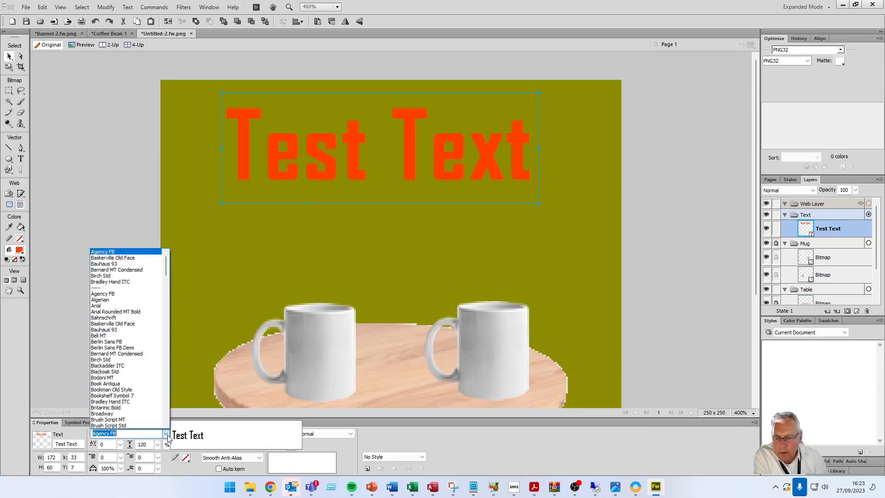
{"action": "left_click", "coordinate": [123, 366]}
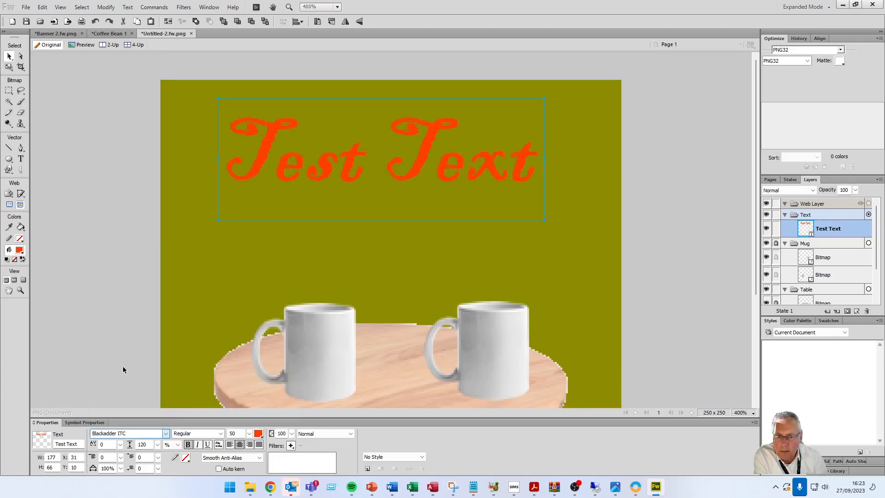
{"action": "left_click", "coordinate": [165, 434]}
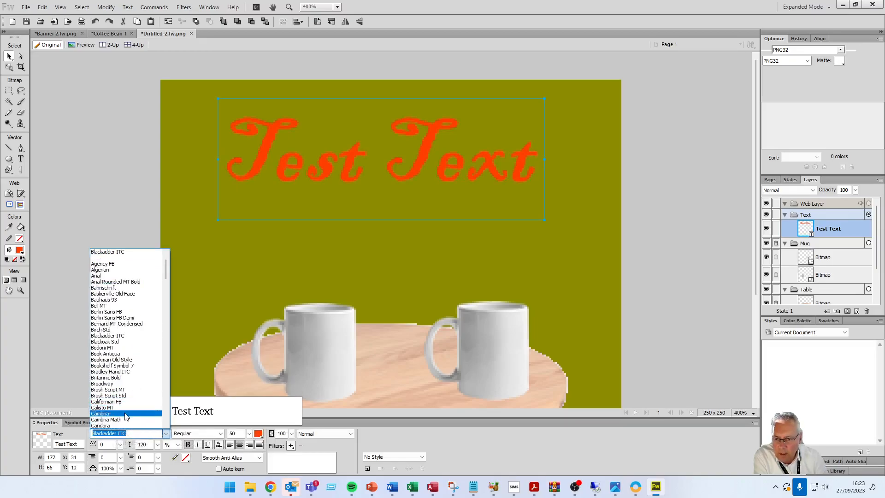
{"action": "left_click", "coordinate": [125, 413]}
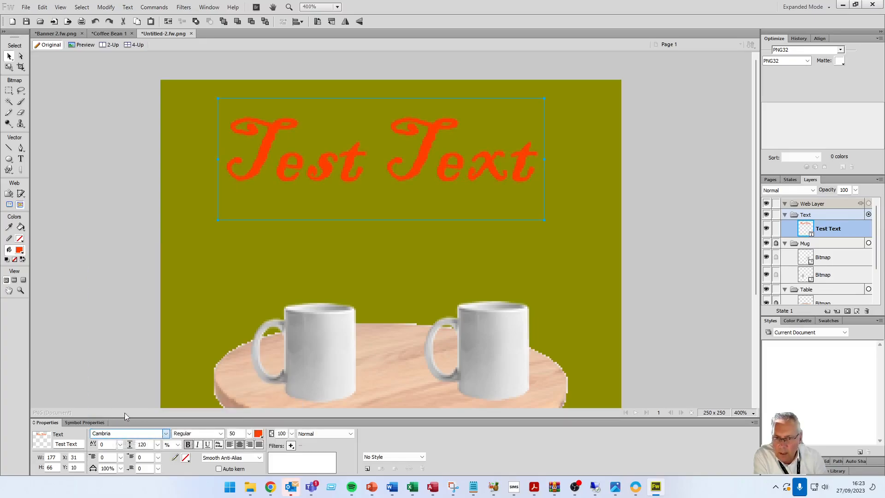
Try the Bold style on the "Test Text" heading, and set it back to Regular
{"action": "left_click", "coordinate": [220, 433]}
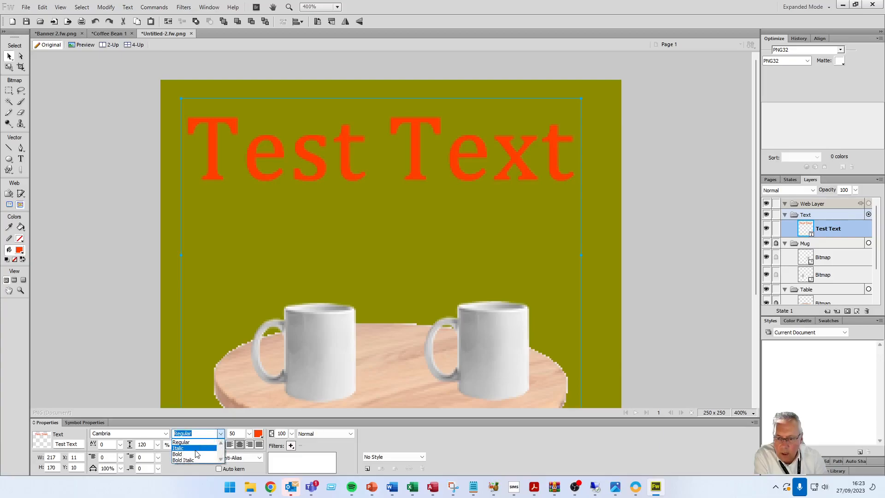
{"action": "left_click", "coordinate": [196, 455]}
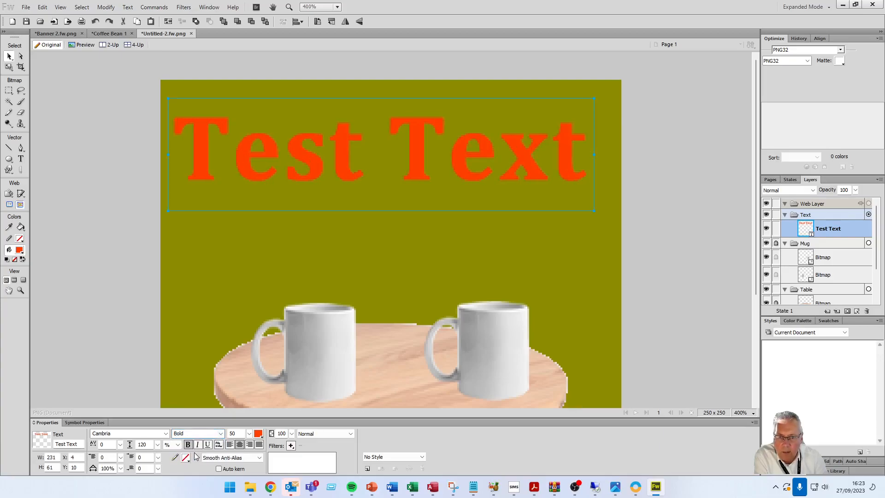
{"action": "left_click", "coordinate": [220, 434]}
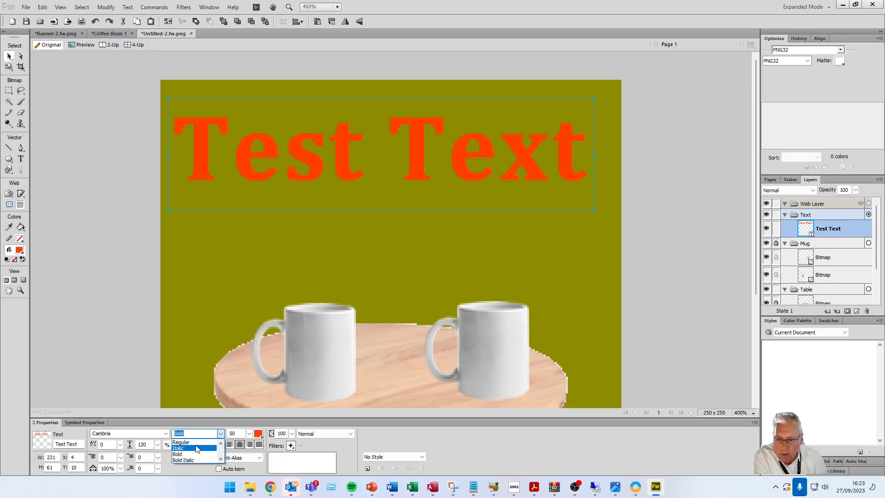
{"action": "left_click", "coordinate": [180, 442]}
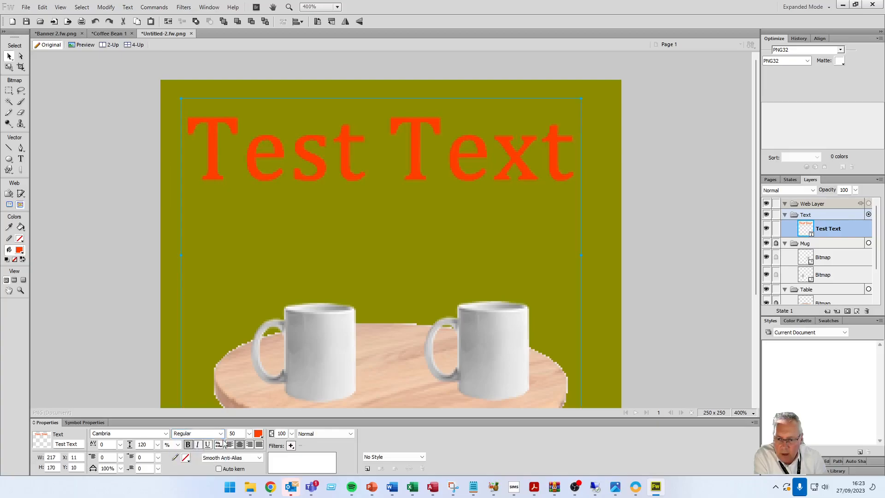
Try a yellow fill on the "Test Text" heading, and set its colour to black (#000000)
{"action": "left_click", "coordinate": [258, 434]}
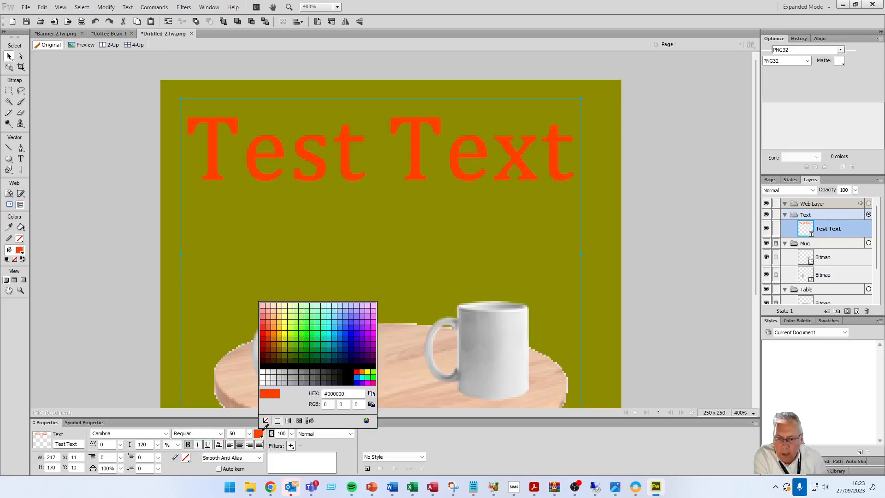
{"action": "left_click", "coordinate": [285, 338]}
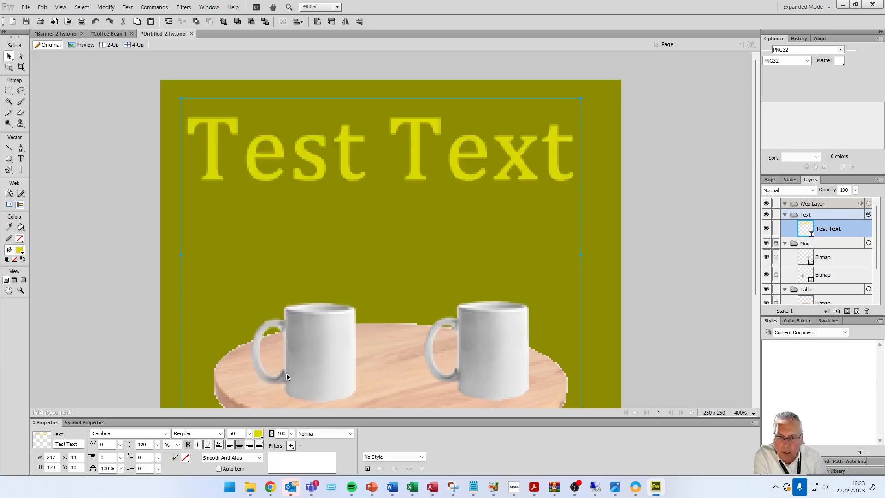
{"action": "left_click", "coordinate": [259, 433]}
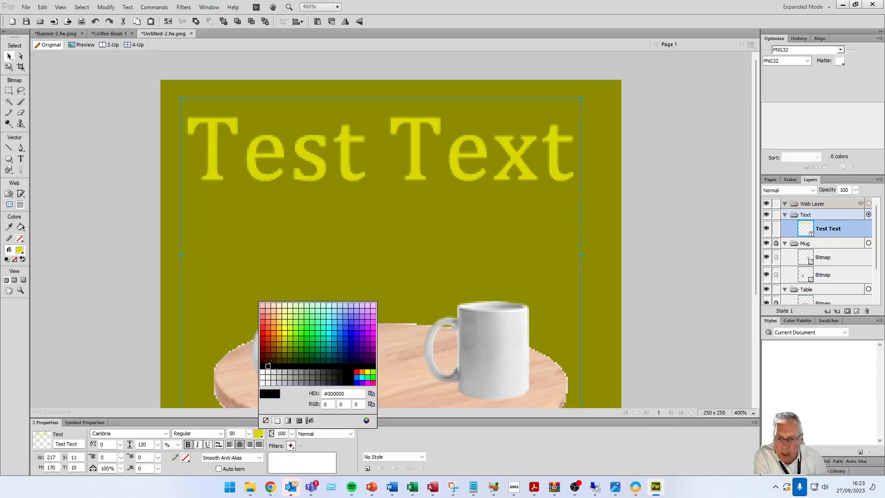
{"action": "left_click", "coordinate": [268, 365]}
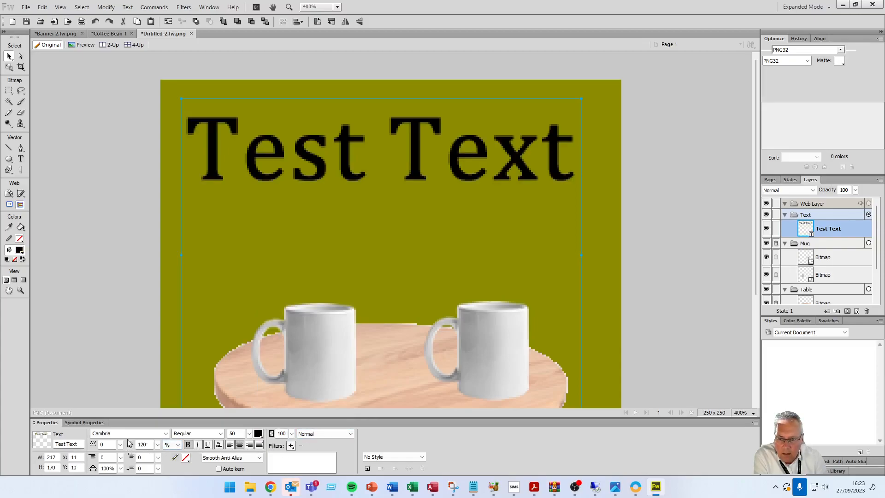
Try an opacity of 50 on the "Test Text" heading, and undo the change
{"action": "left_click", "coordinate": [291, 435]}
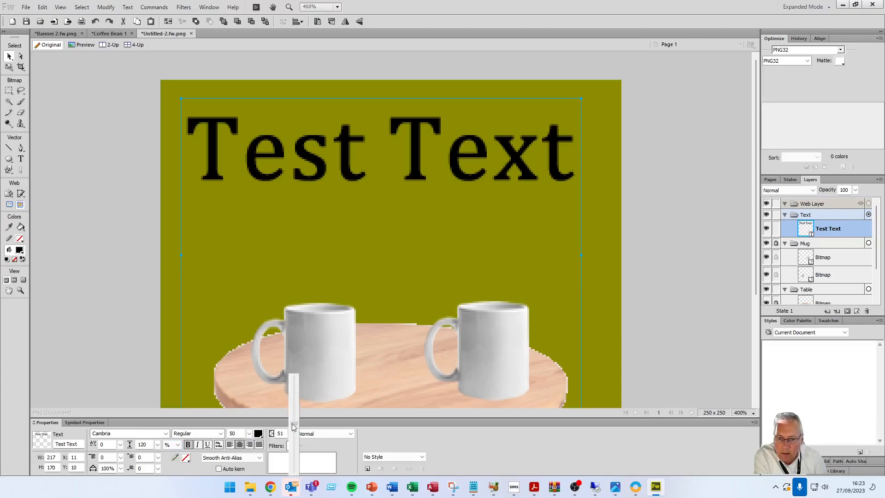
{"action": "left_click_drag", "start_coordinate": [292, 422], "coordinate": [292, 423]}
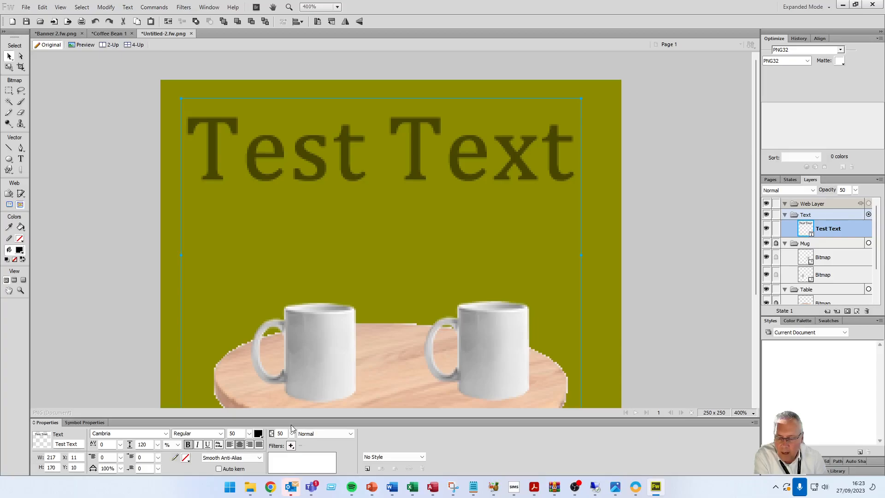
{"action": "key", "text": "ctrl+z"}
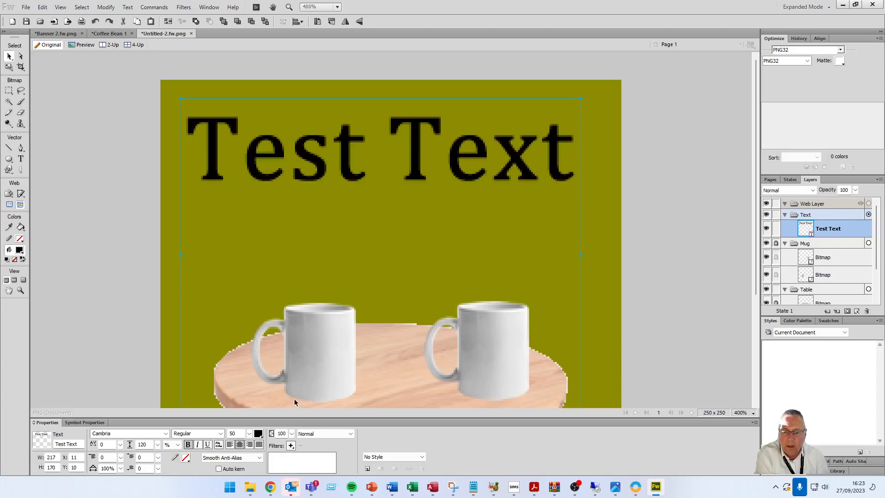
Apply an Outer Bevel filter to the "Test Text" heading with a width of 5, blue colour and Smooth edge shape
{"action": "left_click", "coordinate": [291, 446]}
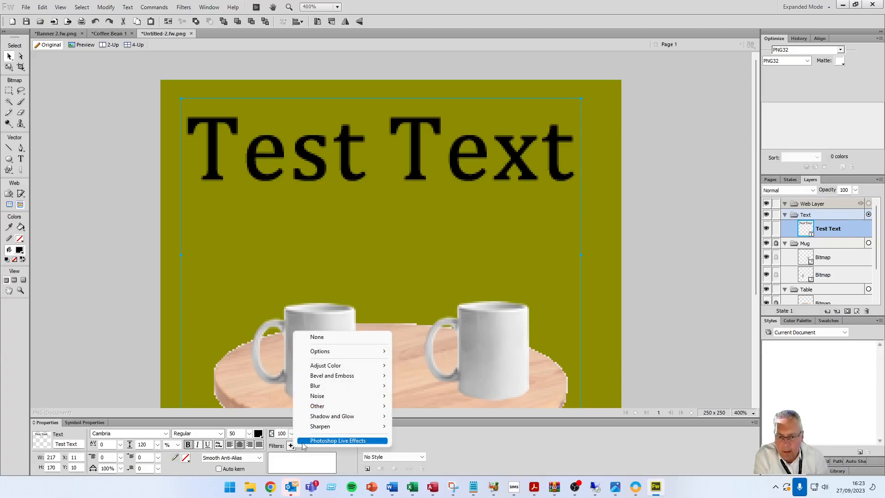
{"action": "mouse_move", "coordinate": [331, 382]}
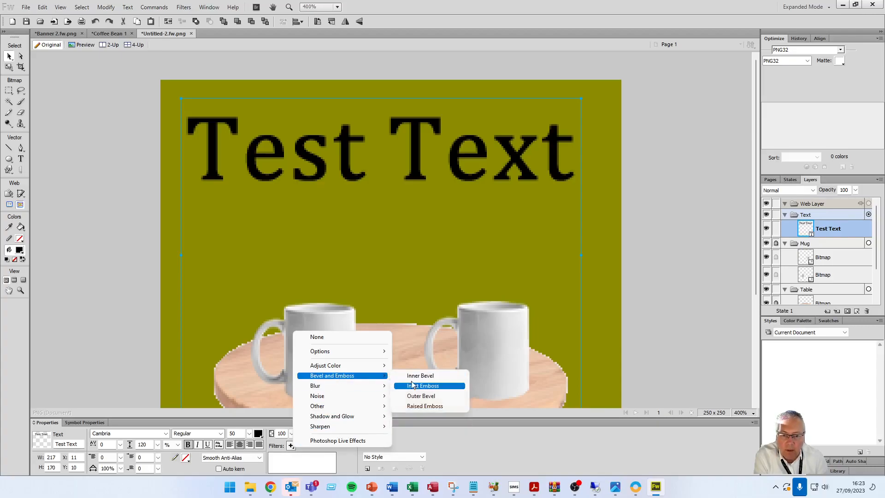
{"action": "left_click", "coordinate": [417, 396]}
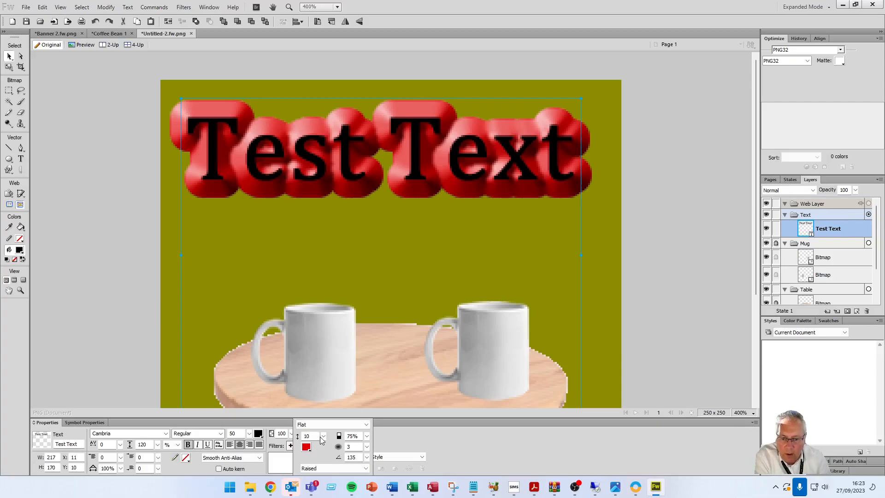
{"action": "left_click_drag", "start_coordinate": [323, 438], "coordinate": [325, 452]}
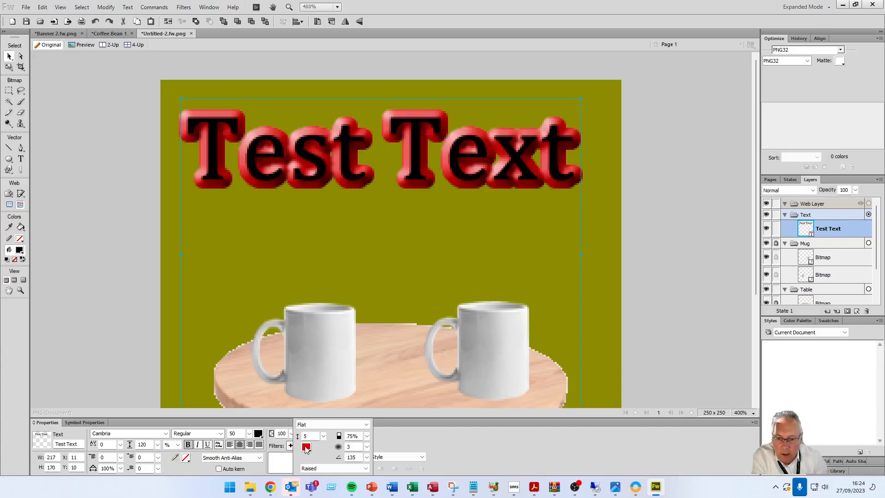
{"action": "left_click", "coordinate": [306, 445]}
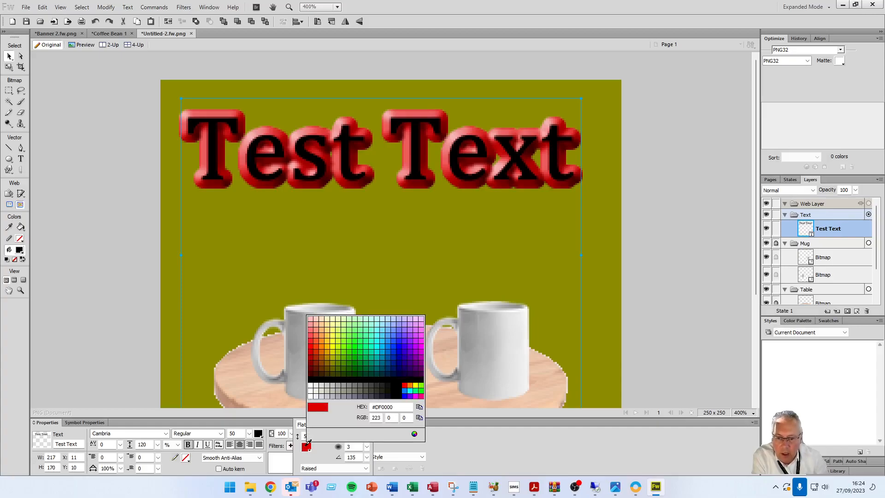
{"action": "left_click", "coordinate": [399, 356]}
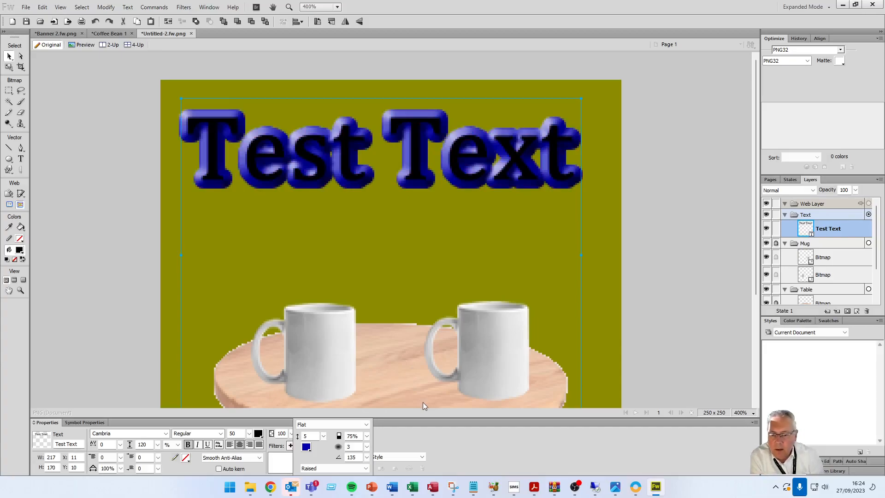
{"action": "left_click", "coordinate": [367, 424]}
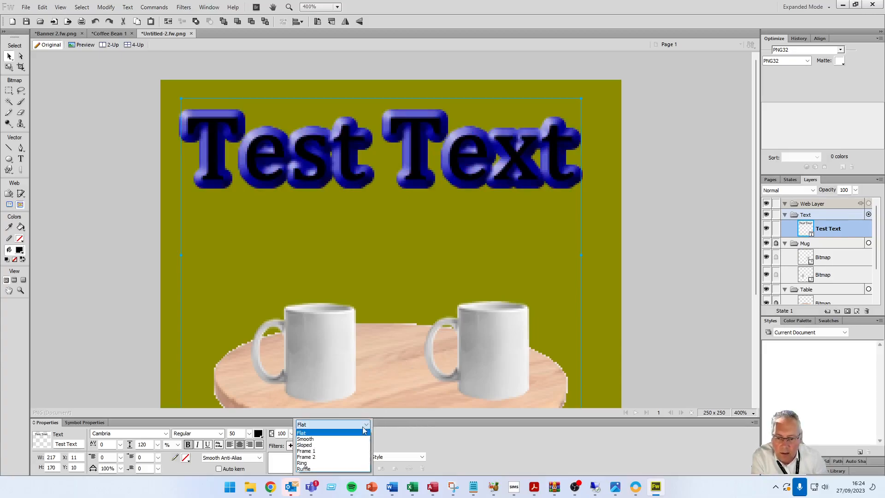
{"action": "left_click", "coordinate": [349, 440]}
{"action": "left_click", "coordinate": [423, 449]}
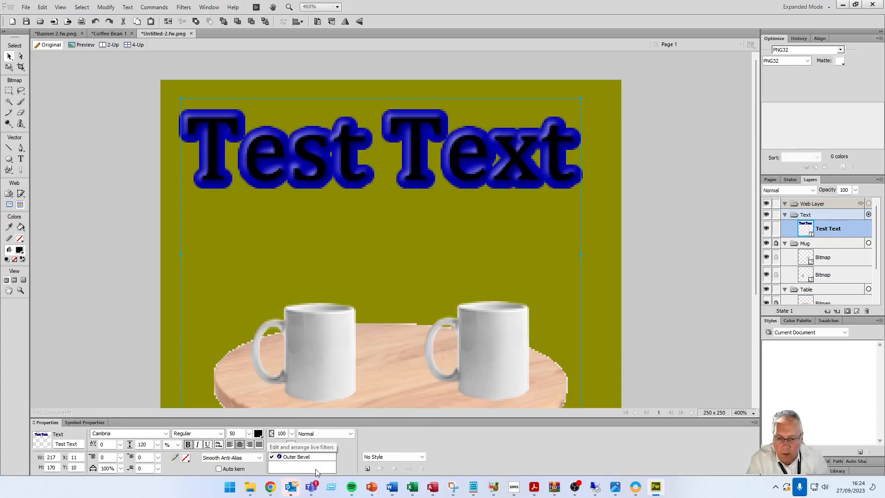
Remove the Outer Bevel filter from the "Test Text" heading
{"action": "left_click", "coordinate": [295, 458]}
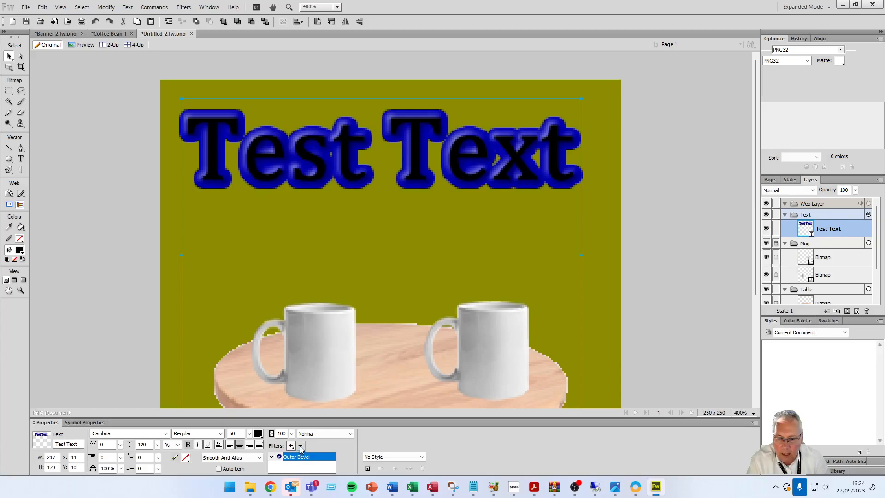
{"action": "left_click", "coordinate": [300, 446]}
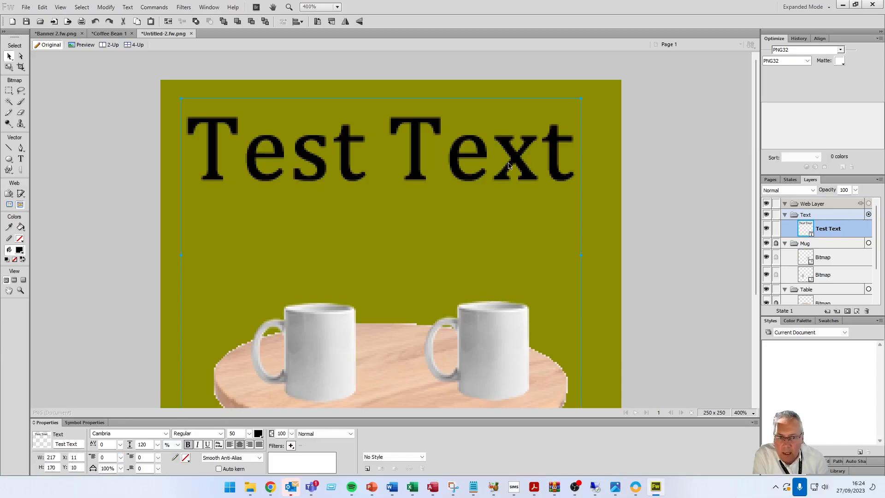
Try horizontal scales of 173% and 101% and a kerning of -35 on the "Test Text" heading
{"action": "left_click", "coordinate": [142, 273]}
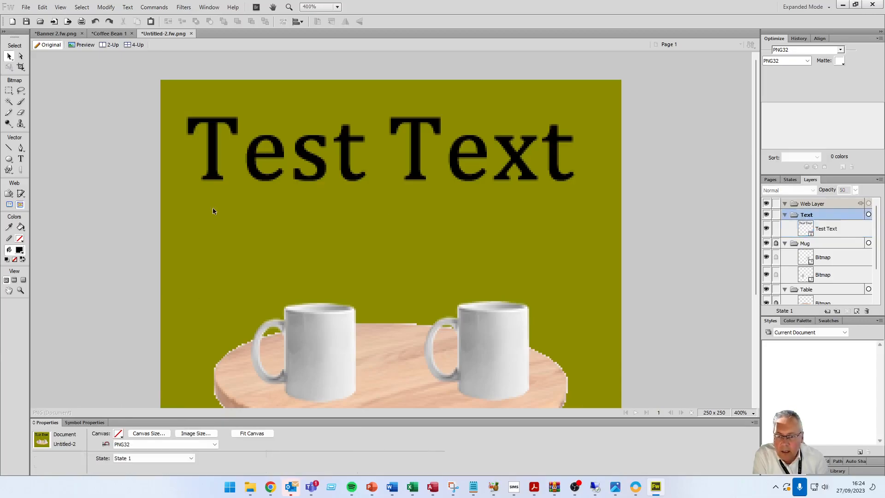
{"action": "left_click", "coordinate": [301, 161]}
{"action": "left_click", "coordinate": [834, 225]}
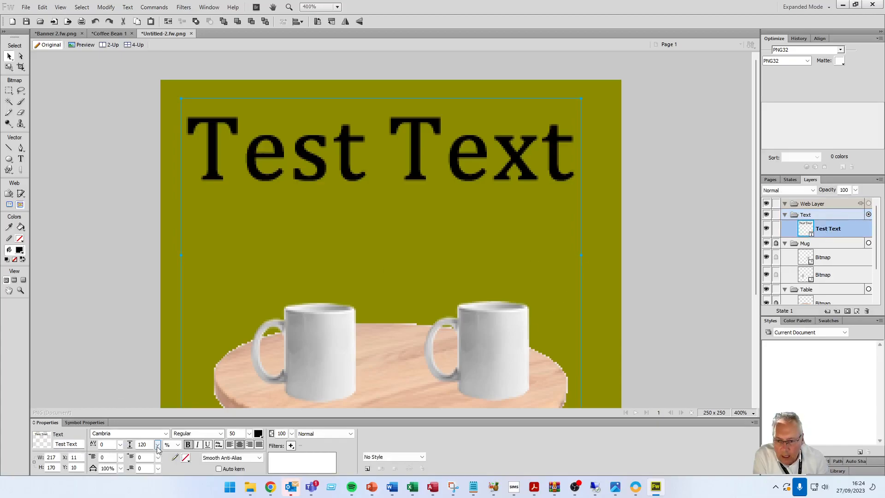
{"action": "left_click_drag", "start_coordinate": [120, 469], "coordinate": [125, 425]}
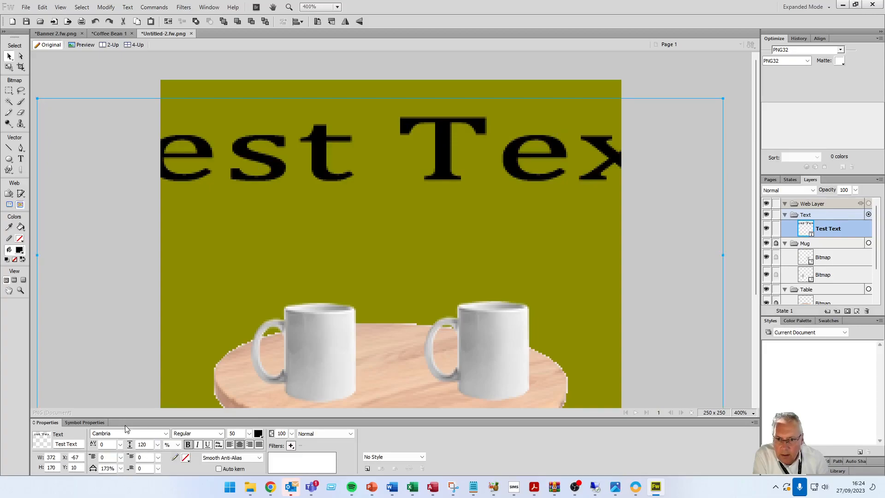
{"action": "mouse_move", "coordinate": [121, 468]}
{"action": "left_mouse_down"}
{"action": "mouse_move", "coordinate": [124, 443]}
{"action": "mouse_move", "coordinate": [121, 469]}
{"action": "mouse_move", "coordinate": [122, 454]}
{"action": "left_mouse_up"}
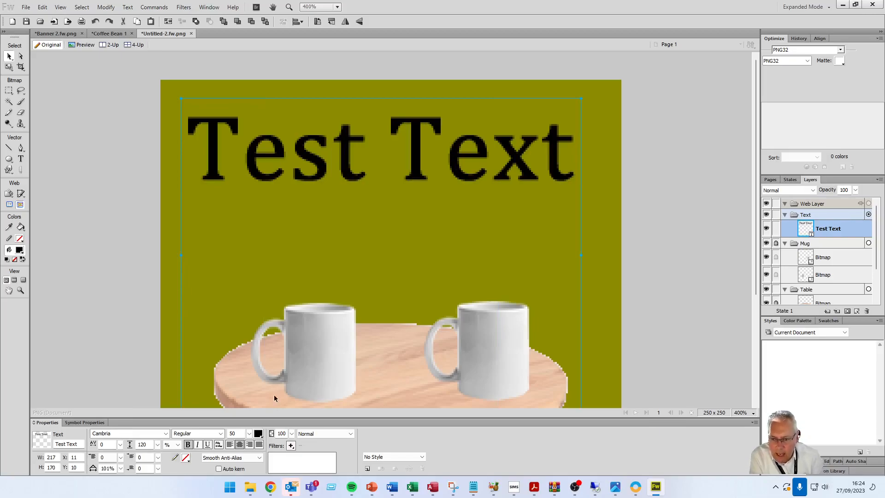
{"action": "left_click_drag", "start_coordinate": [121, 444], "coordinate": [124, 456]}
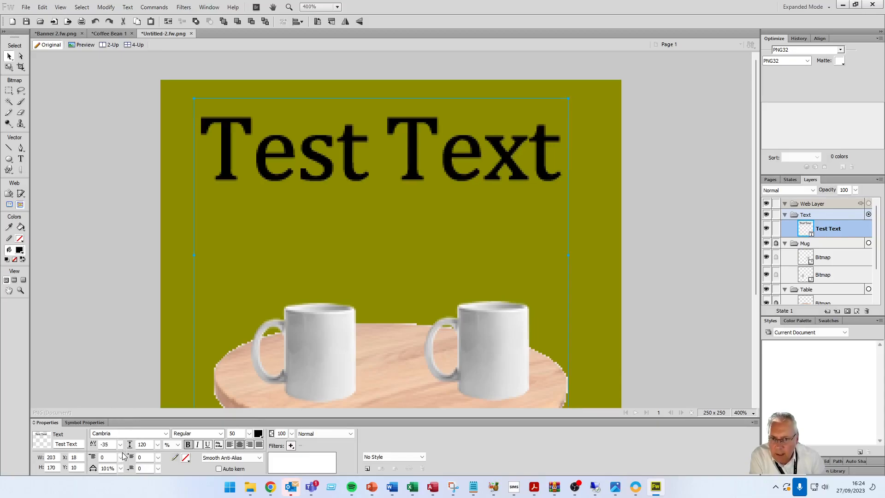
{"action": "left_click", "coordinate": [154, 380]}
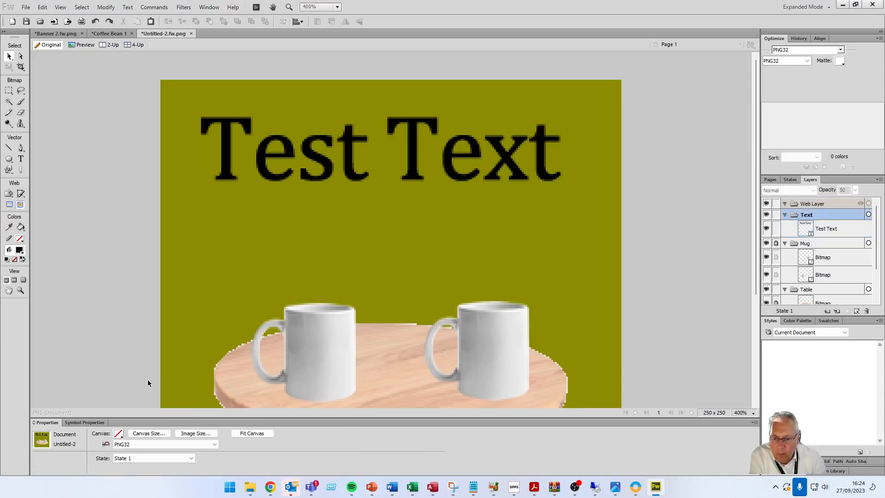
Delete the "Test Text" heading and add a new text object reading "Test Text" near the canvas's upper edge
{"action": "left_click", "coordinate": [316, 197]}
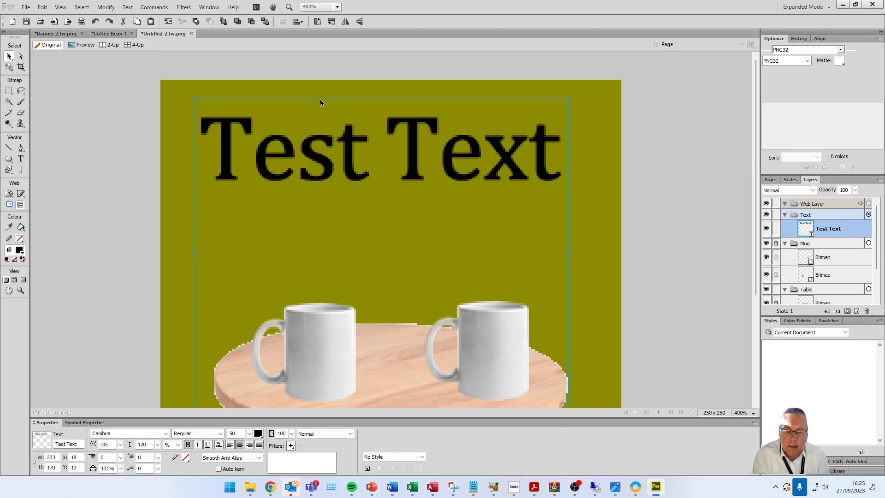
{"action": "key", "text": "Delete"}
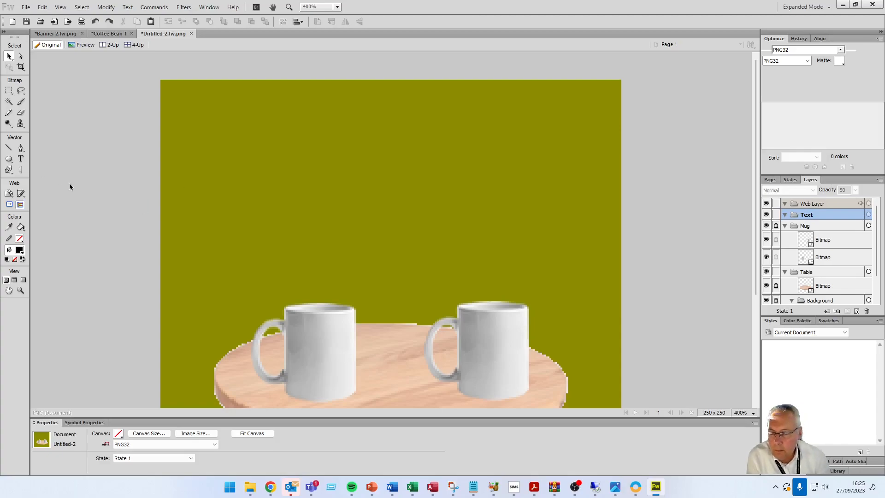
{"action": "left_click", "coordinate": [22, 159]}
{"action": "left_click", "coordinate": [257, 128]}
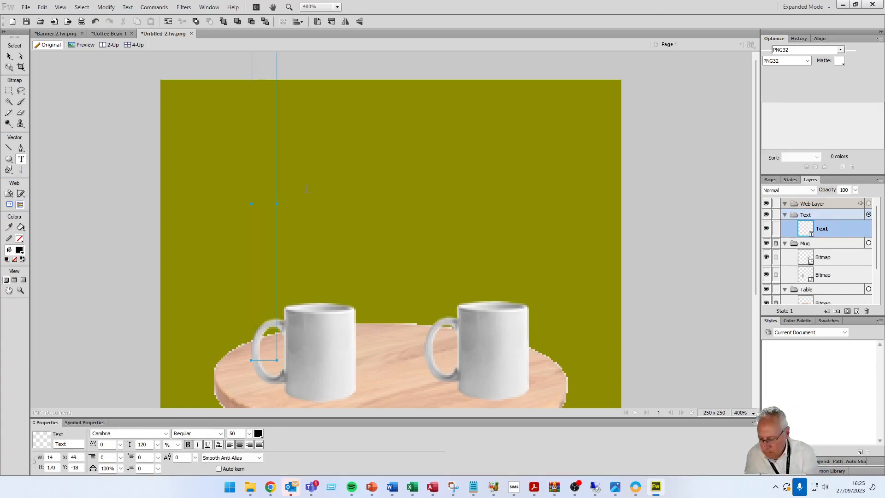
{"action": "type", "text": "Test"}
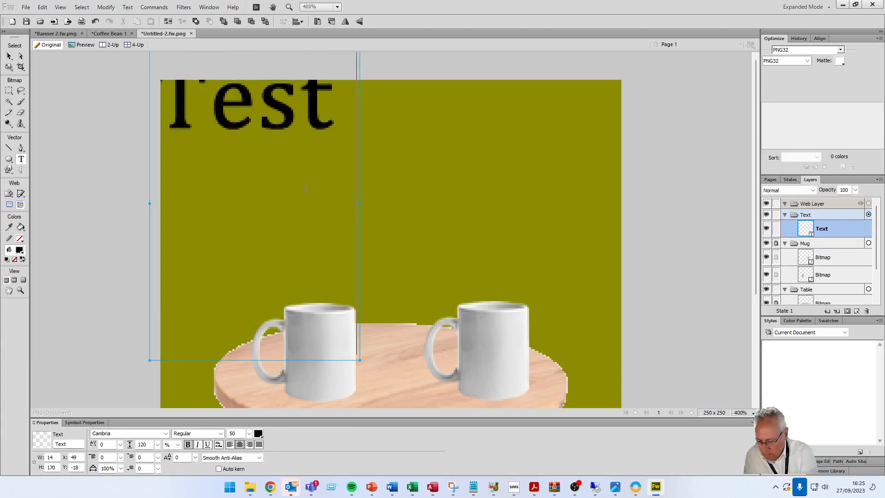
{"action": "type", "text": " Text"}
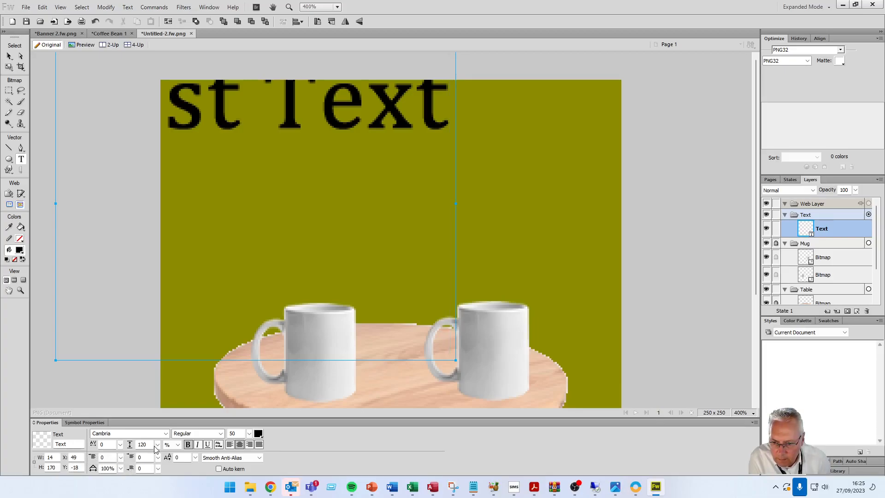
Try a leading of 0 on the new "Test Text" heading, and try to shorten its text box
{"action": "left_click_drag", "start_coordinate": [158, 445], "coordinate": [161, 430]}
{"action": "left_click_drag", "start_coordinate": [160, 453], "coordinate": [160, 478]}
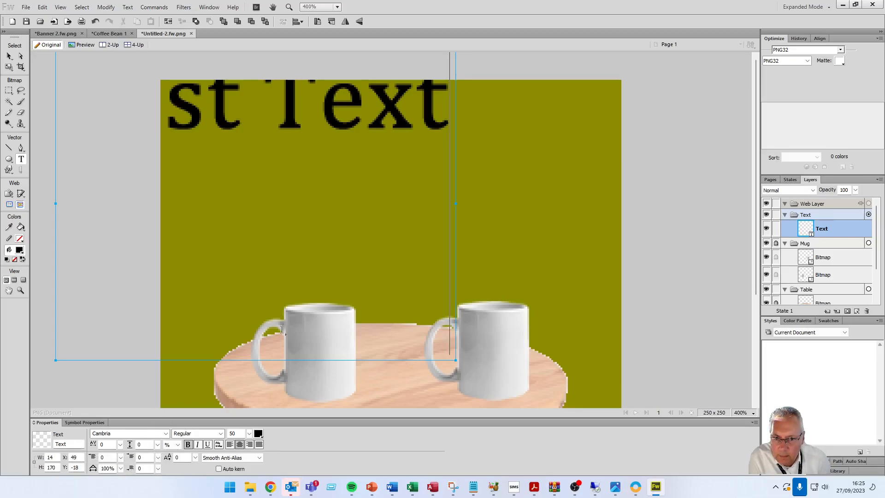
{"action": "left_click_drag", "start_coordinate": [455, 359], "coordinate": [461, 234]}
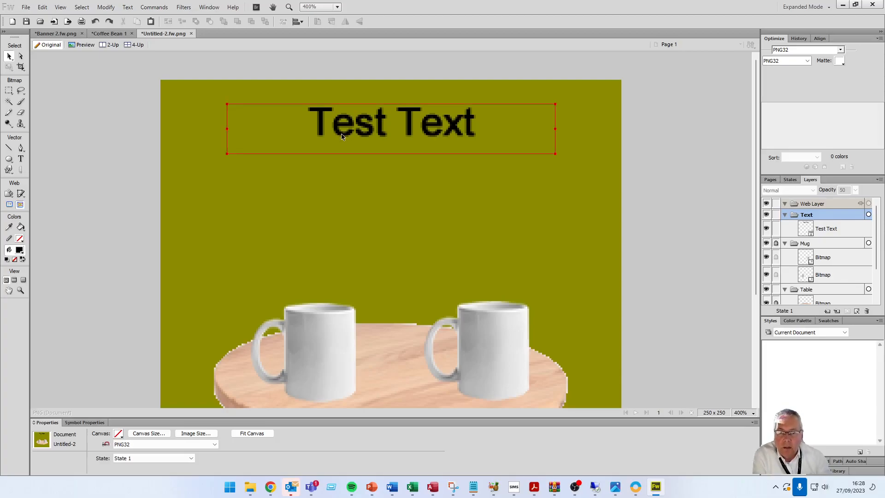
Try the Brush tool with single dots on the background below the heading, and undo the marks
{"action": "left_click", "coordinate": [343, 151]}
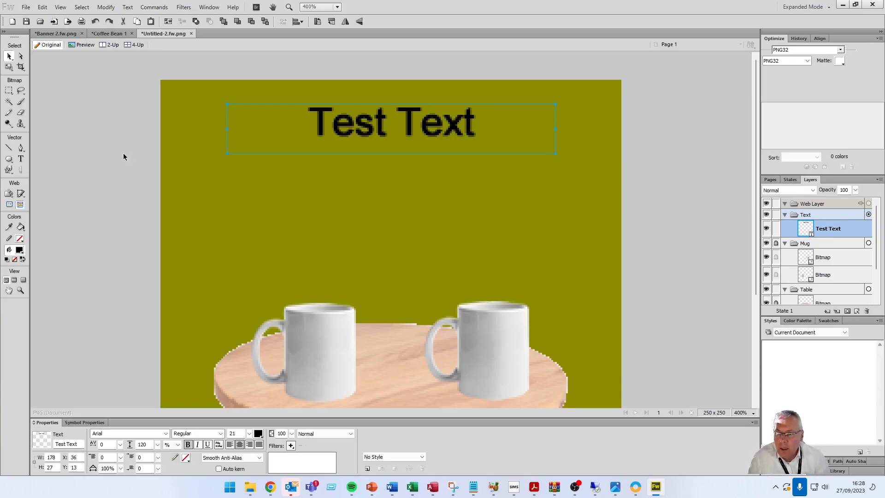
{"action": "left_click", "coordinate": [21, 103]}
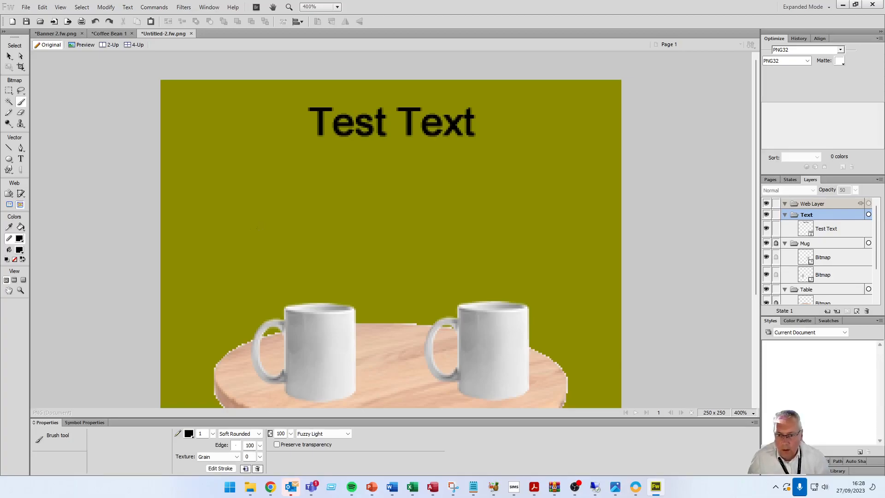
{"action": "left_click", "coordinate": [222, 228]}
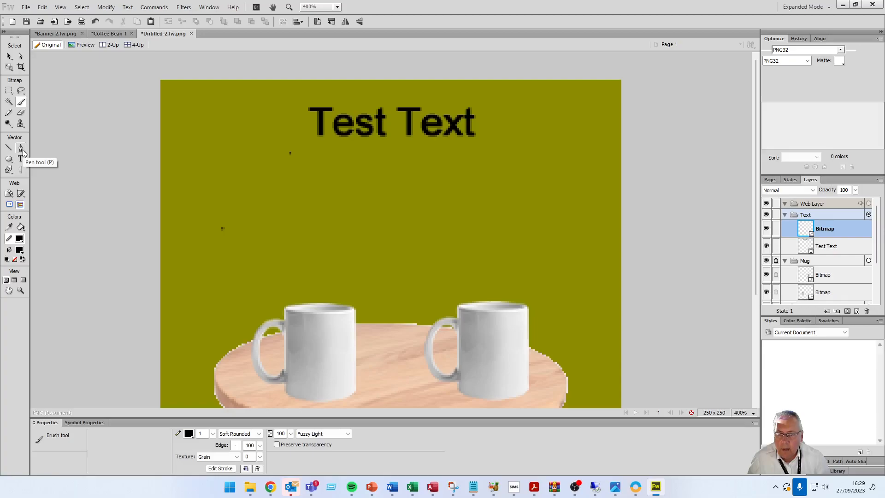
{"action": "key", "text": "v"}
{"action": "key", "text": "ctrl+z"}
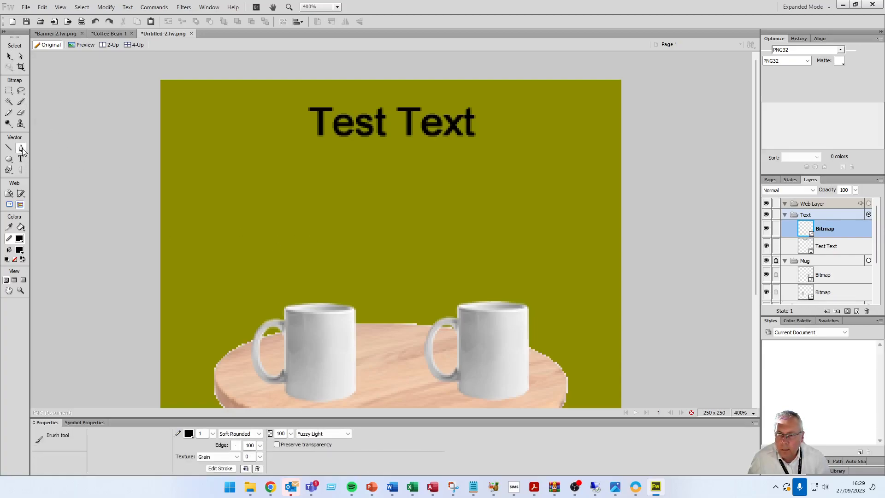
Draw an open three-point Pen path about 180 by 56 px, peaking just below the heading and ending above the mugs
{"action": "left_click", "coordinate": [21, 148]}
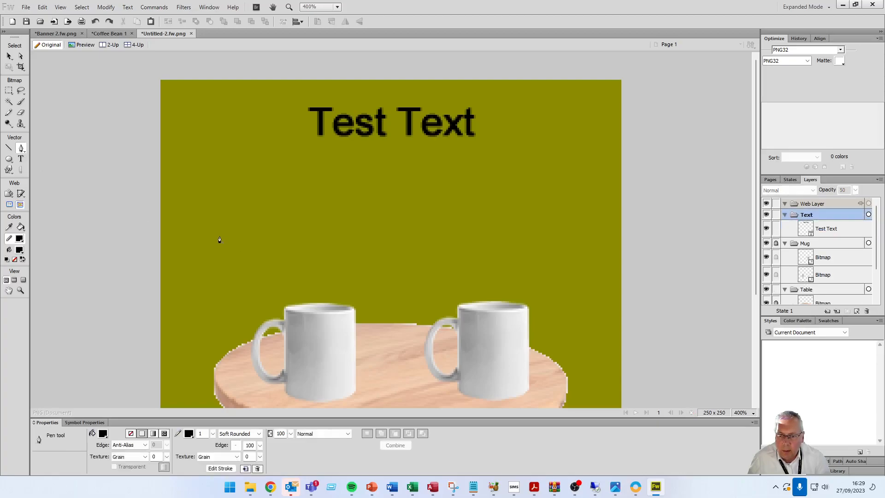
{"action": "left_click", "coordinate": [219, 237]}
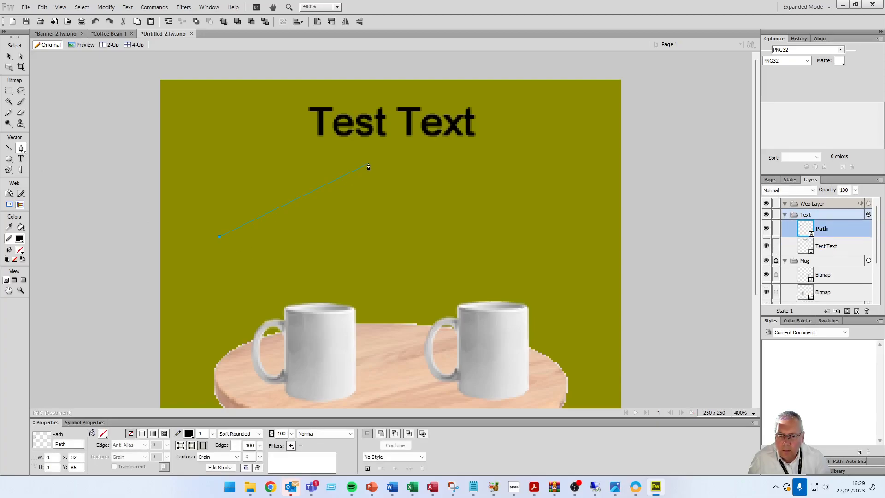
{"action": "left_click", "coordinate": [389, 156]}
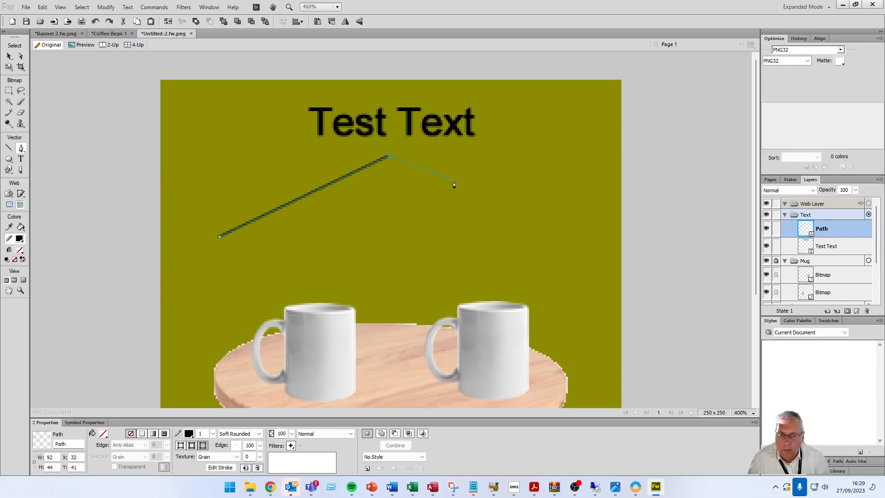
{"action": "left_click", "coordinate": [551, 259]}
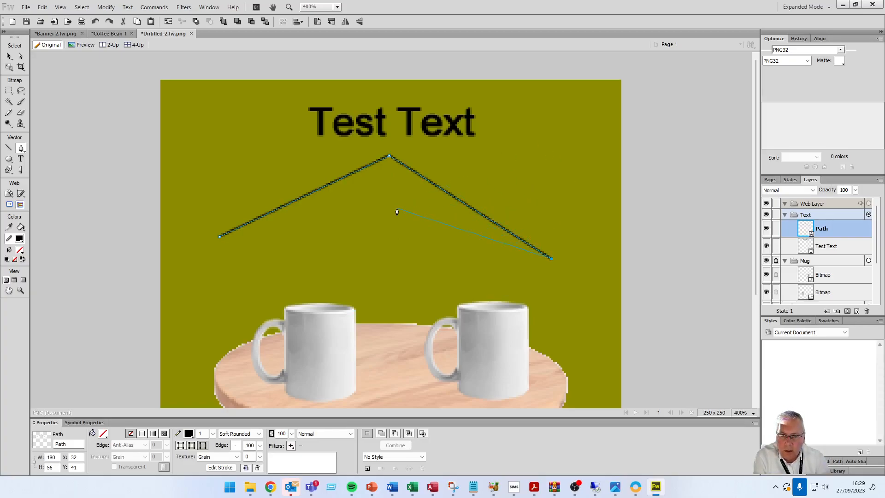
Convert the path's peak point into a smooth curve so the two straight segments form an arch
{"action": "left_click", "coordinate": [389, 157]}
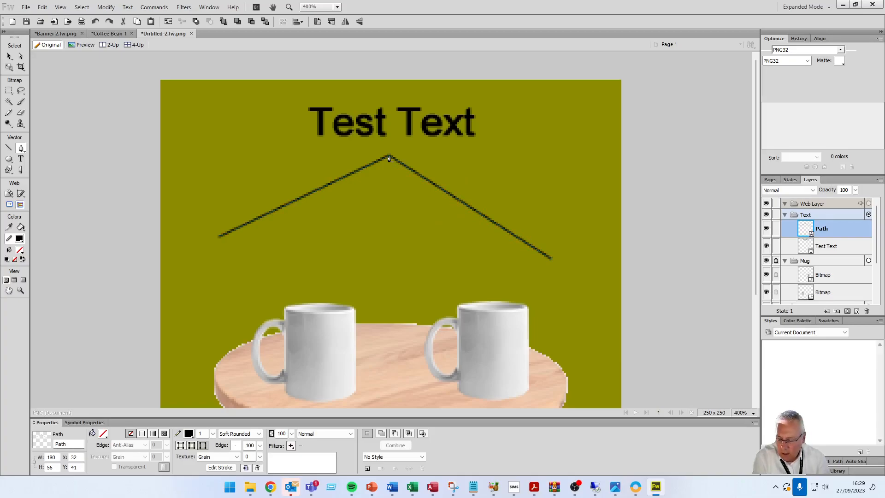
{"action": "mouse_move", "coordinate": [389, 156]}
{"action": "left_mouse_down"}
{"action": "mouse_move", "coordinate": [522, 154]}
{"action": "mouse_move", "coordinate": [514, 153]}
{"action": "left_mouse_up"}
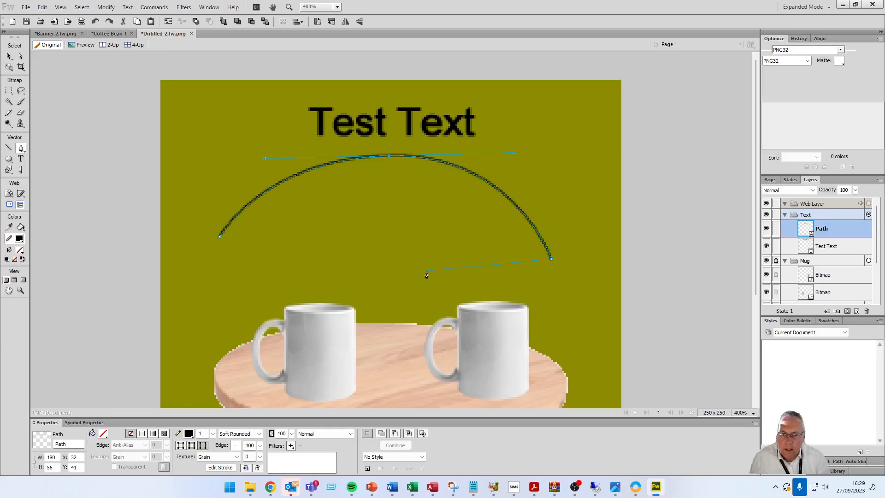
{"action": "left_click", "coordinate": [9, 55]}
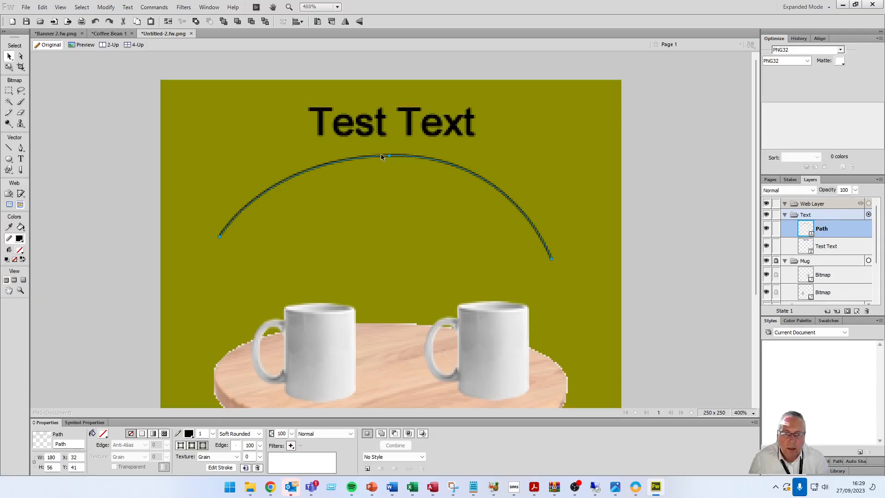
Attach the "Test Text" heading to the arched path
{"action": "left_click", "coordinate": [403, 133]}
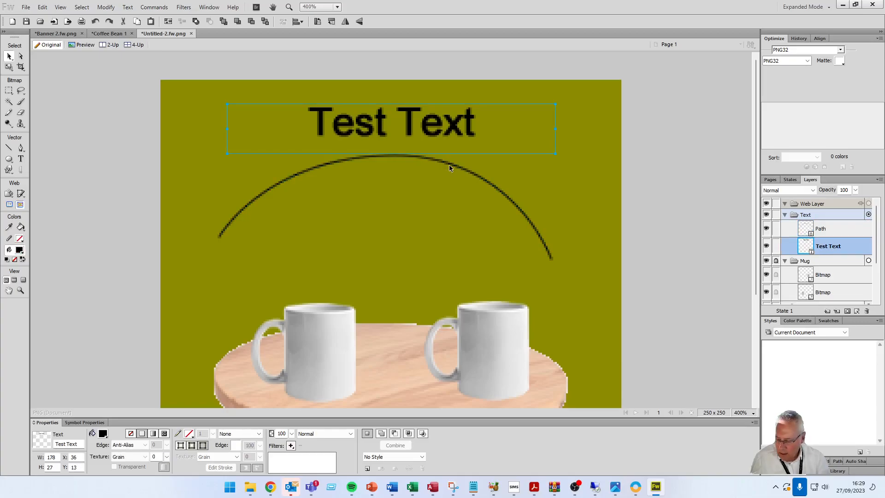
{"action": "left_click", "coordinate": [823, 229], "text": "shift"}
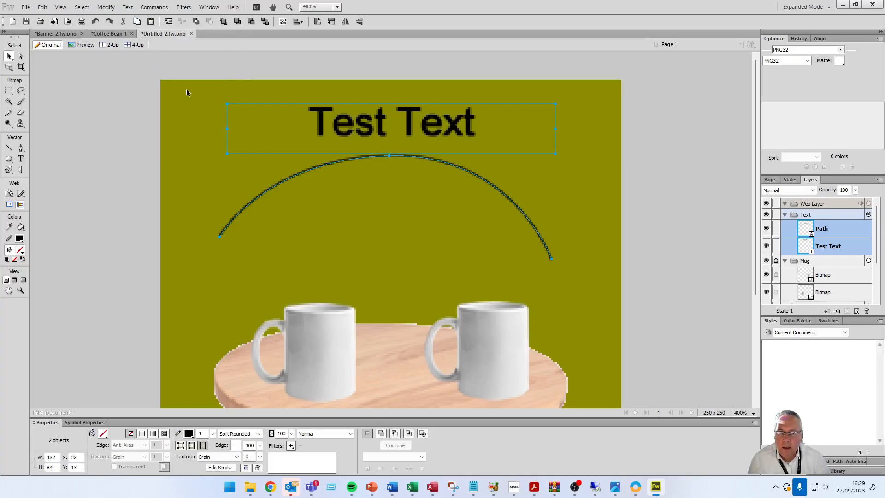
{"action": "left_click", "coordinate": [128, 8]}
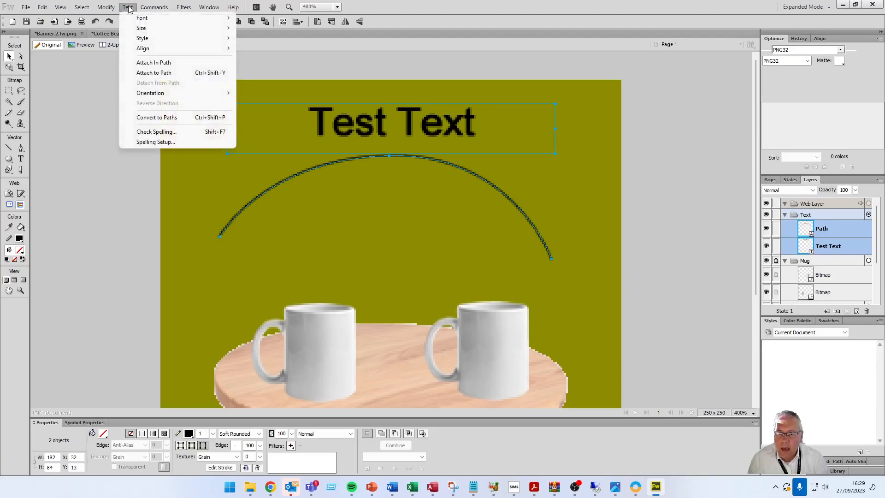
{"action": "left_click", "coordinate": [159, 74]}
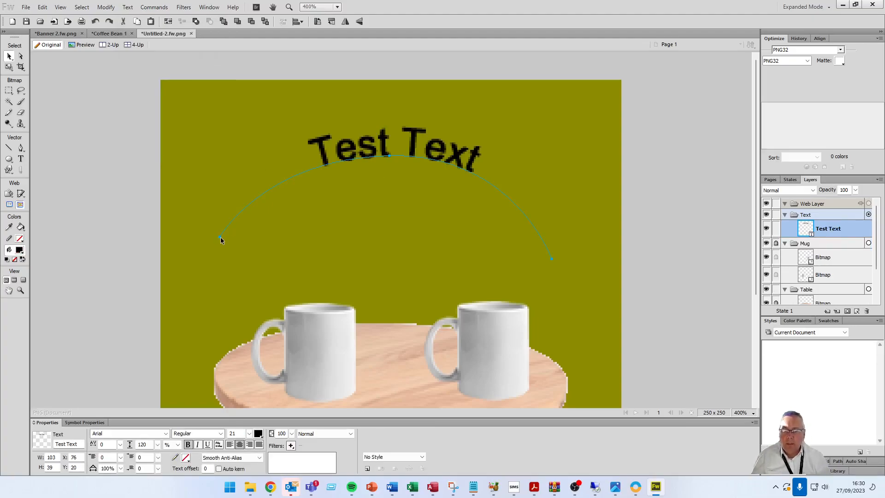
Reshape the heading's path by moving its start point inward and raising and tilting its peak, and shift the heading to about X 70, Y 30
{"action": "mouse_move", "coordinate": [222, 237]}
{"action": "left_mouse_down"}
{"action": "mouse_move", "coordinate": [236, 242]}
{"action": "mouse_move", "coordinate": [211, 241]}
{"action": "left_mouse_up"}
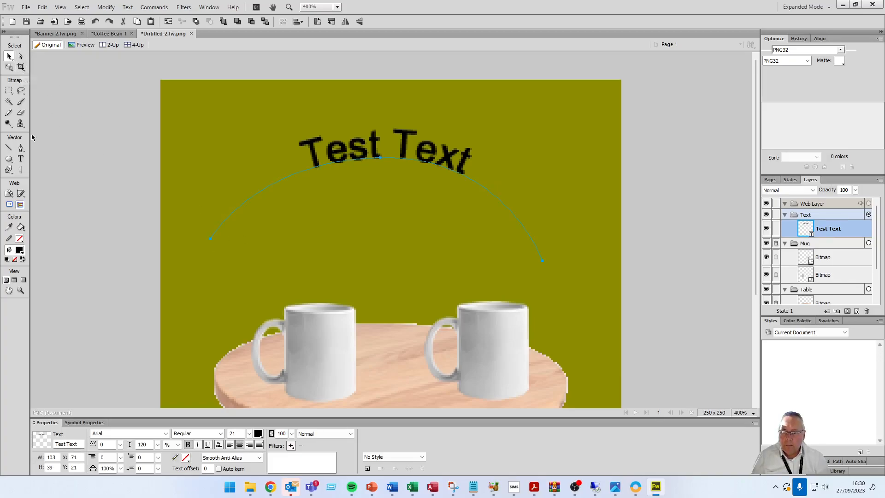
{"action": "left_click", "coordinate": [21, 56]}
{"action": "left_click_drag", "start_coordinate": [210, 241], "coordinate": [273, 240]}
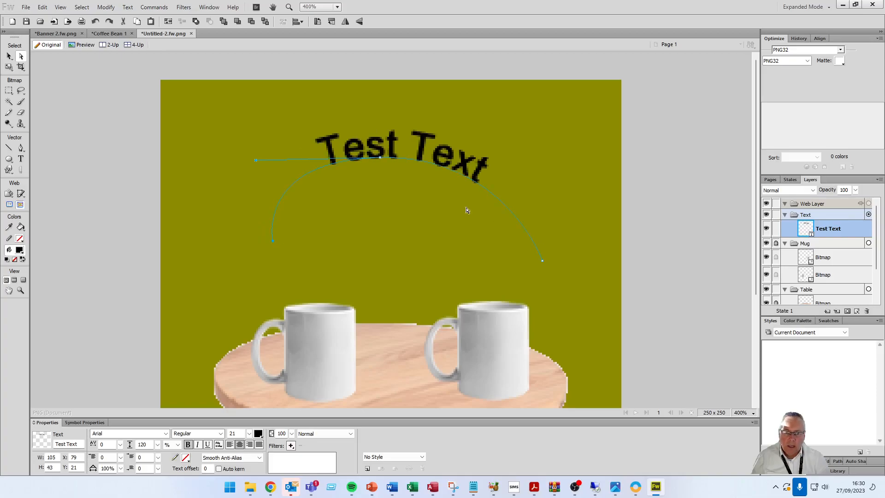
{"action": "left_click_drag", "start_coordinate": [379, 157], "coordinate": [399, 110]}
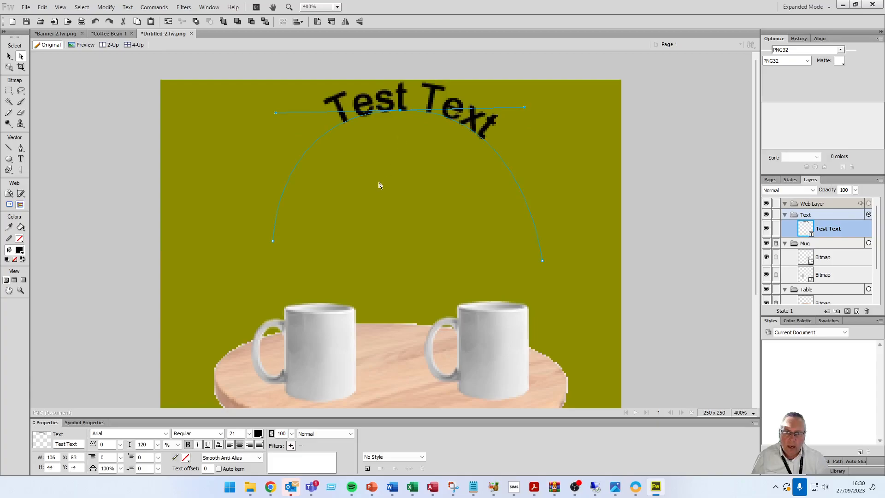
{"action": "left_click_drag", "start_coordinate": [275, 112], "coordinate": [279, 141]}
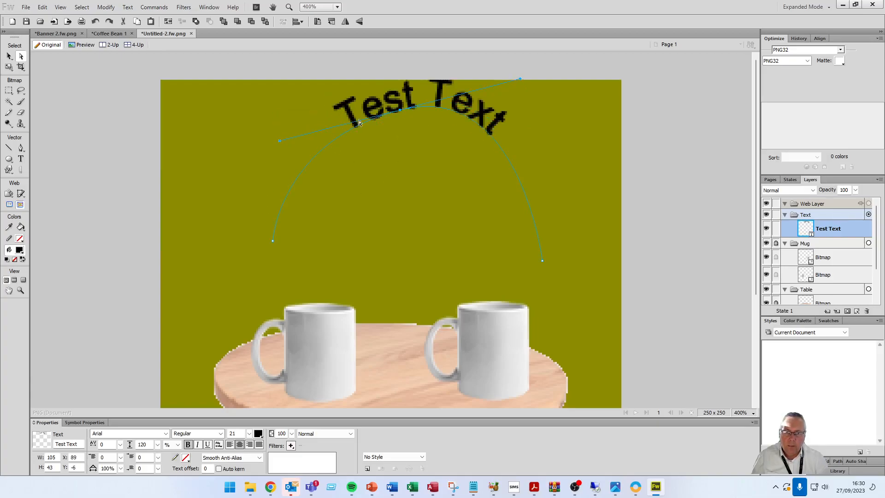
{"action": "left_click_drag", "start_coordinate": [374, 116], "coordinate": [339, 183]}
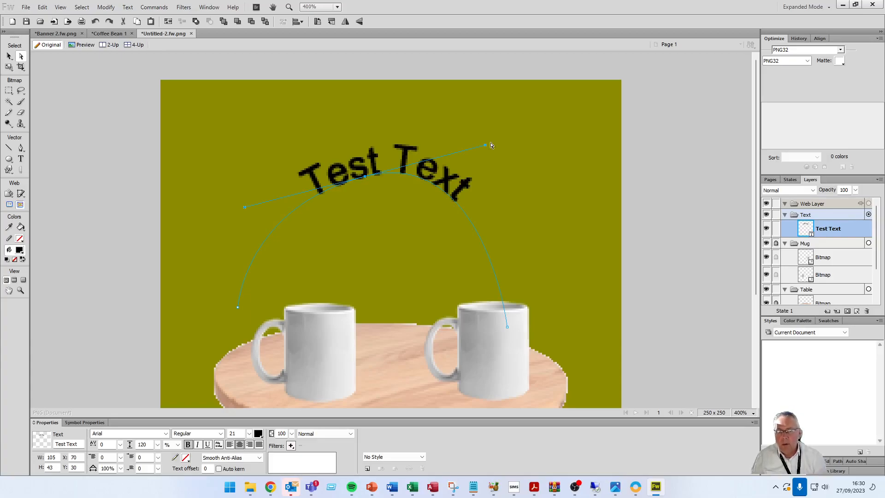
{"action": "left_click", "coordinate": [386, 124]}
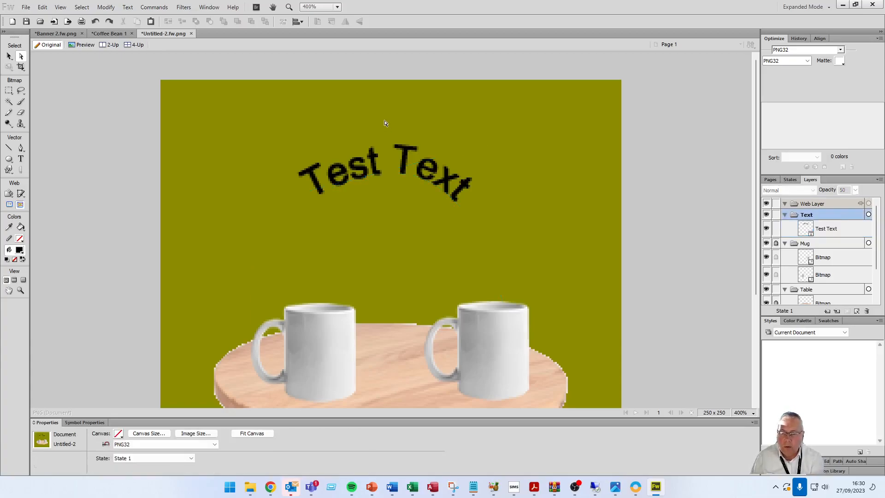